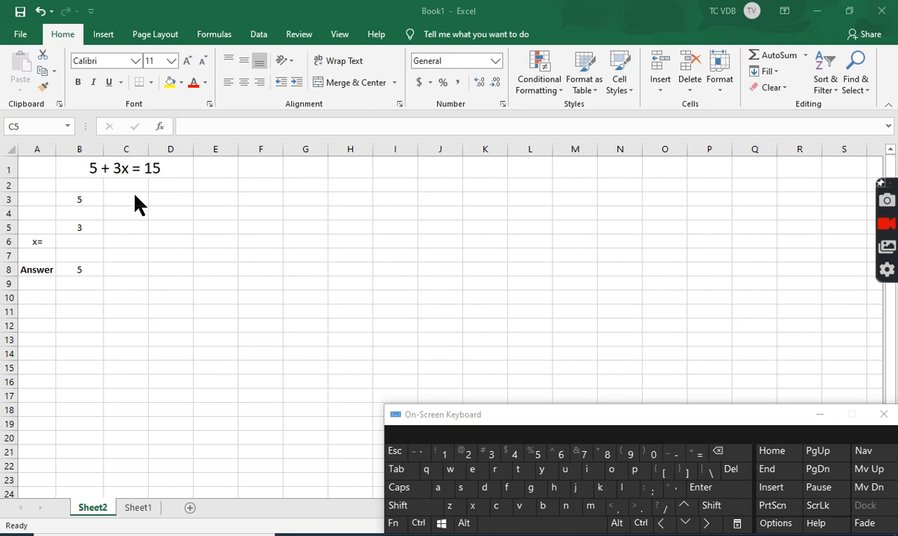
# Inspect the constant in B3 and the Answer formula in B8 together with the cells it references
pyautogui.click(90, 199)
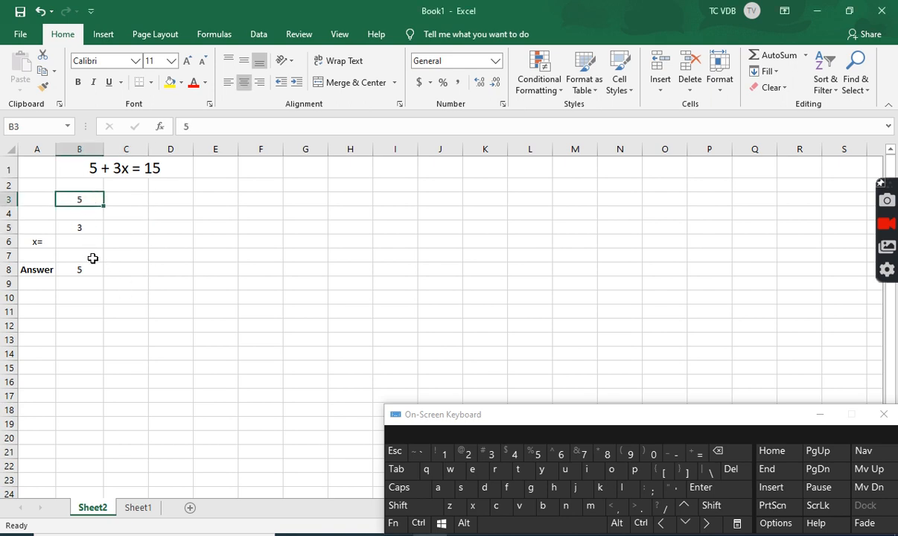
pyautogui.click(68, 270)
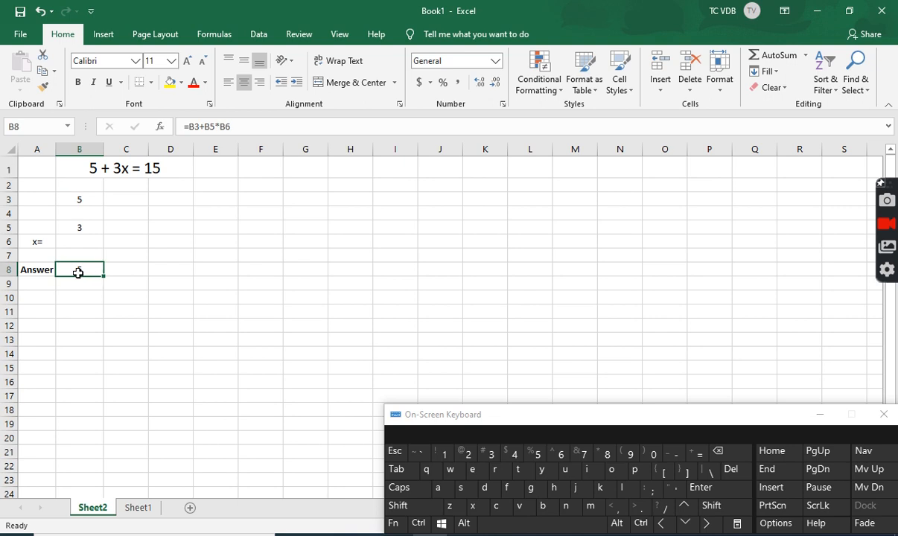
pyautogui.click(282, 124)
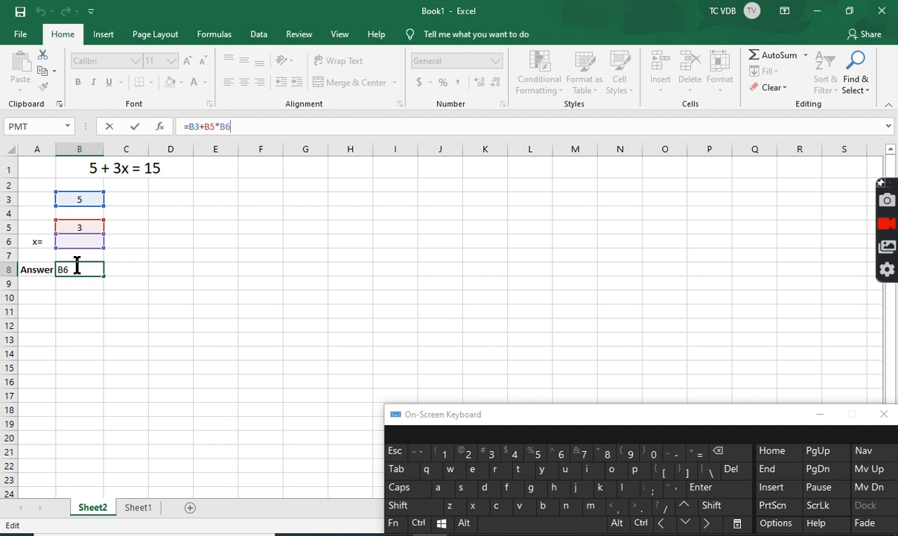
pyautogui.click(149, 270)
pyautogui.click(70, 265)
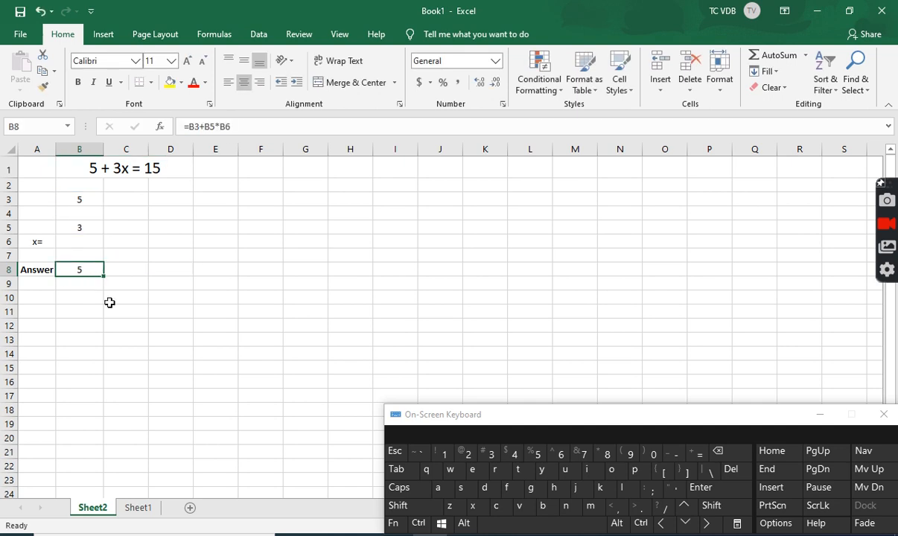
# Test a trial x value of 2 in cell B6 against the Answer cell B8, and clear the trial value
pyautogui.click(87, 241)
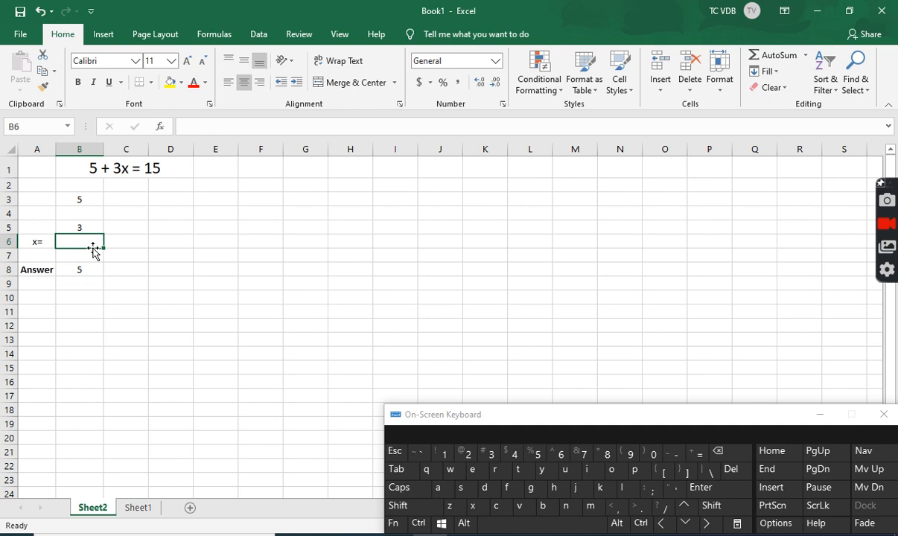
pyautogui.write('2')
pyautogui.press('Tab')
pyautogui.click(87, 240)
pyautogui.click(93, 269)
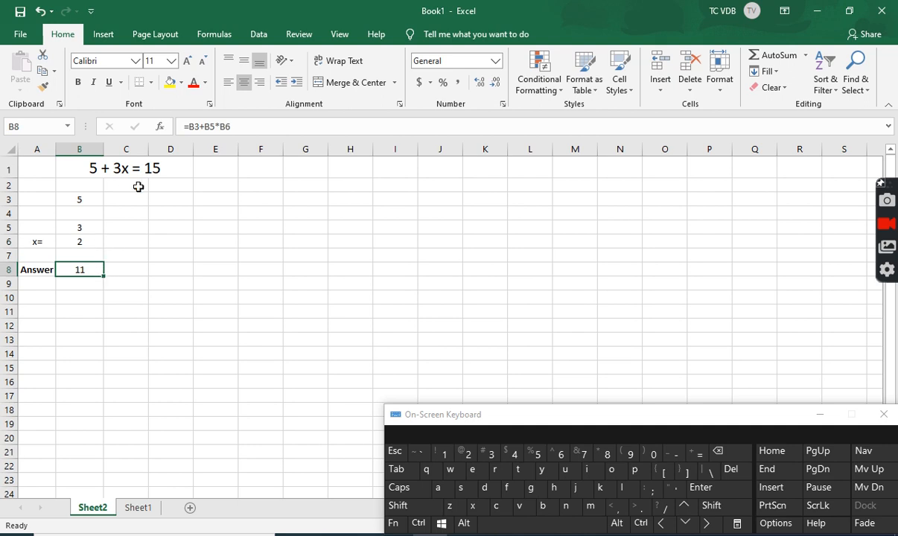
pyautogui.click(90, 240)
pyautogui.press('Delete')
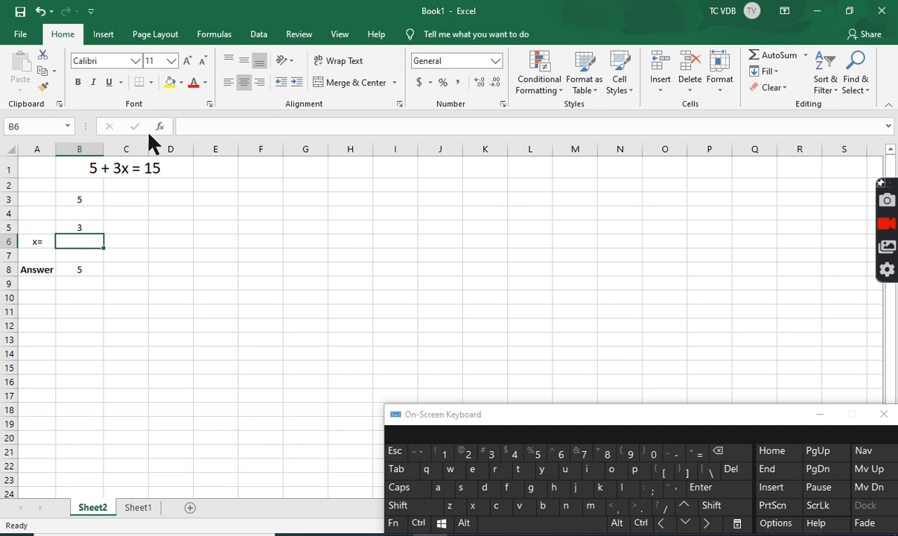
# Run Goal Seek to bring cell B8 to the value 15 by changing cell B6, and keep the solution
pyautogui.click(267, 38)
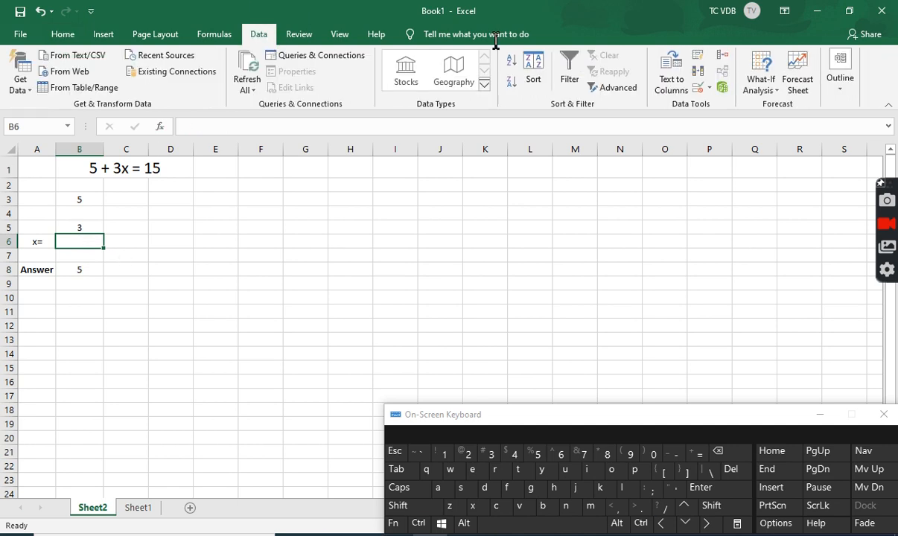
pyautogui.click(762, 95)
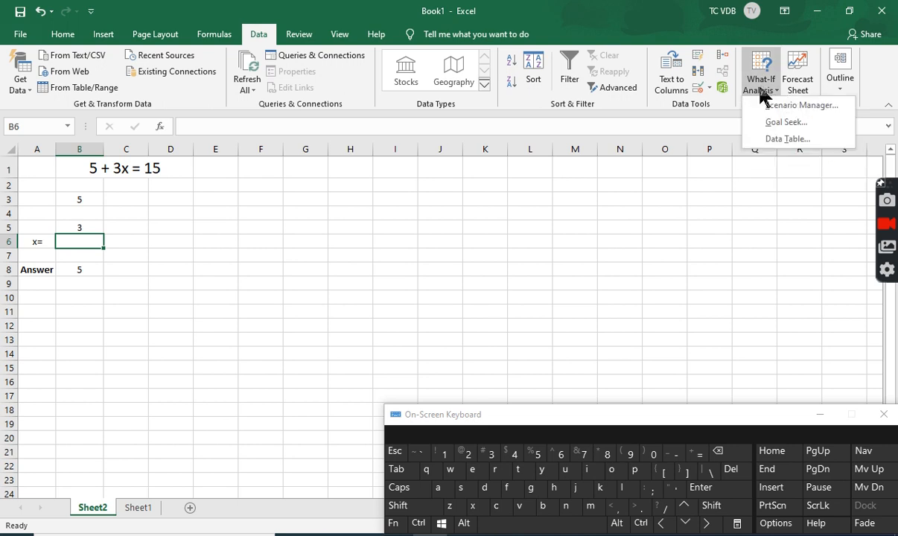
pyautogui.click(794, 127)
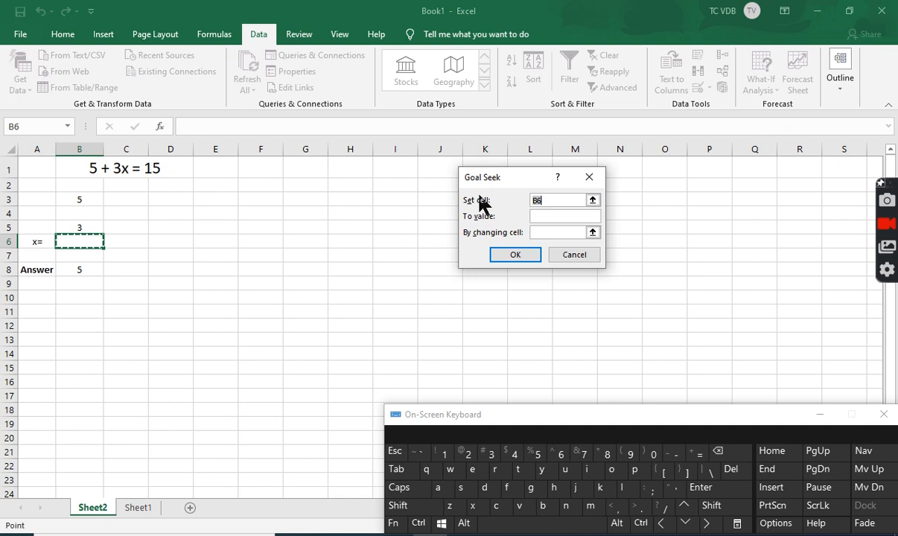
pyautogui.click(89, 268)
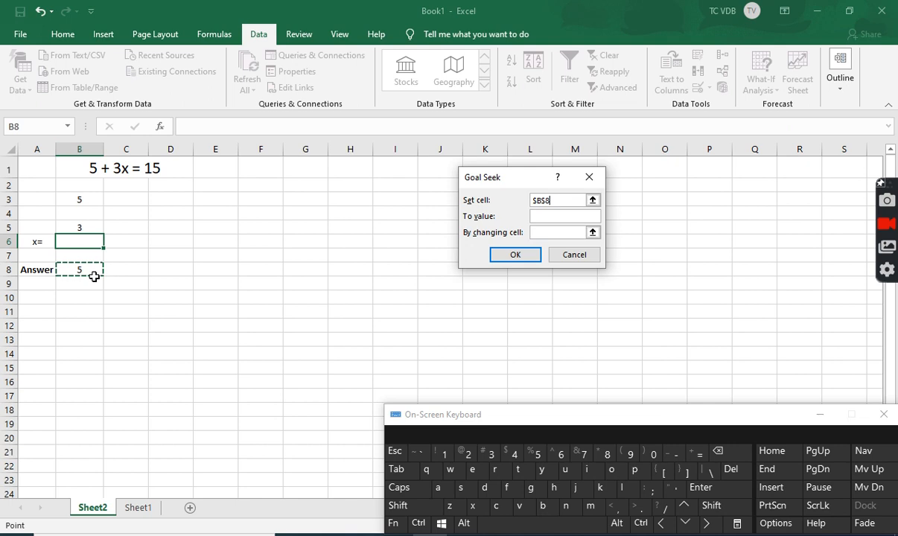
pyautogui.click(554, 216)
pyautogui.write('15')
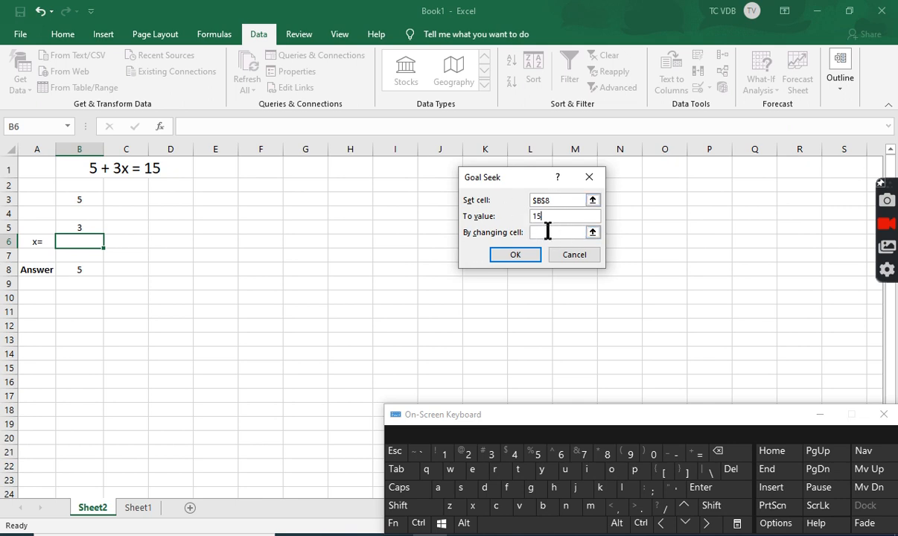
pyautogui.click(564, 232)
pyautogui.click(78, 240)
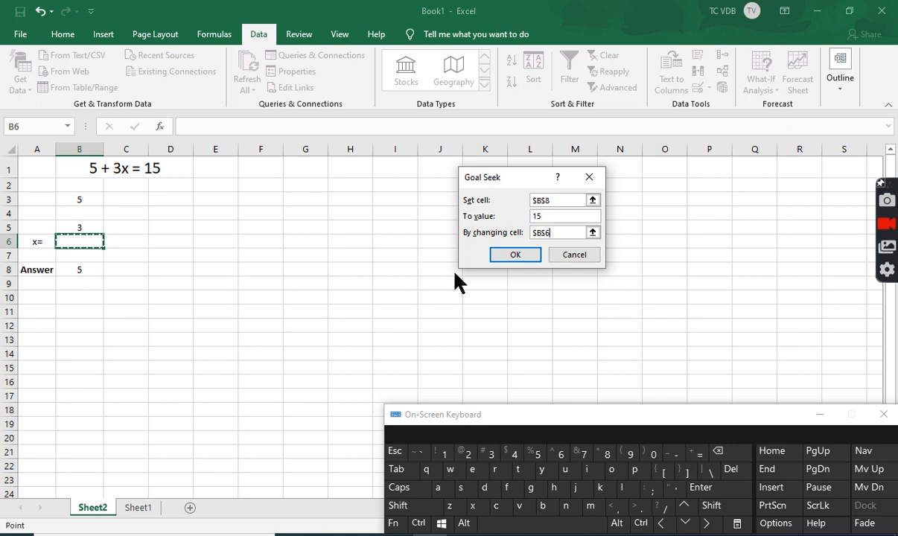
pyautogui.click(506, 256)
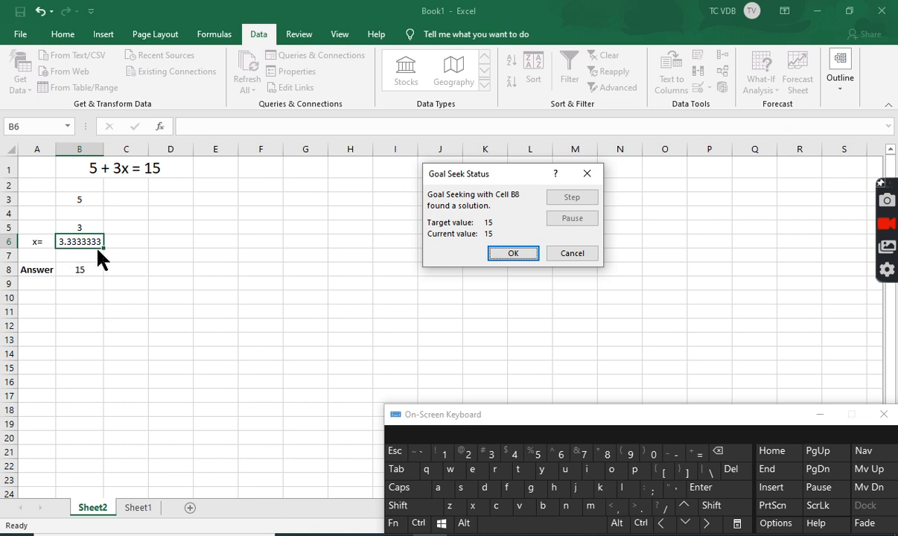
pyautogui.click(522, 253)
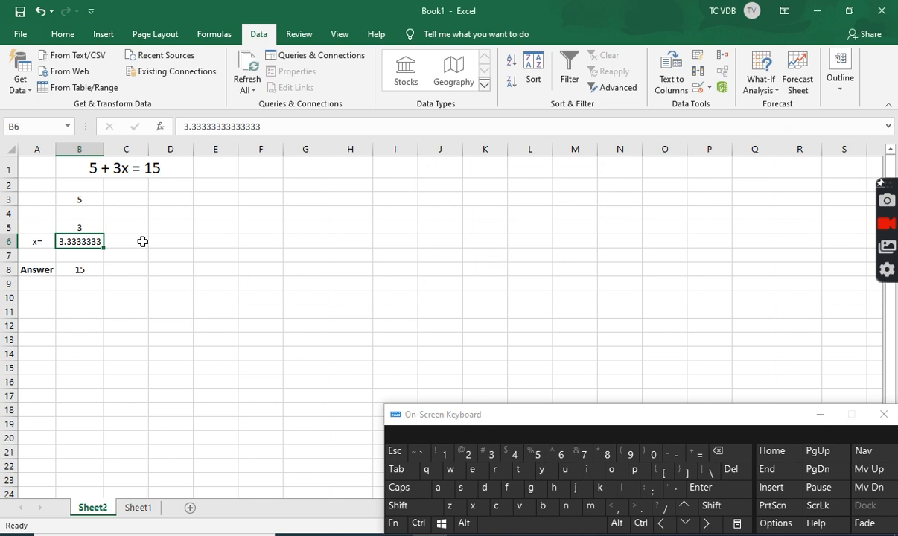
# Check the solved x with the formula =5+3*B6 in cell D4, and clear that check cell
pyautogui.click(139, 240)
pyautogui.click(169, 214)
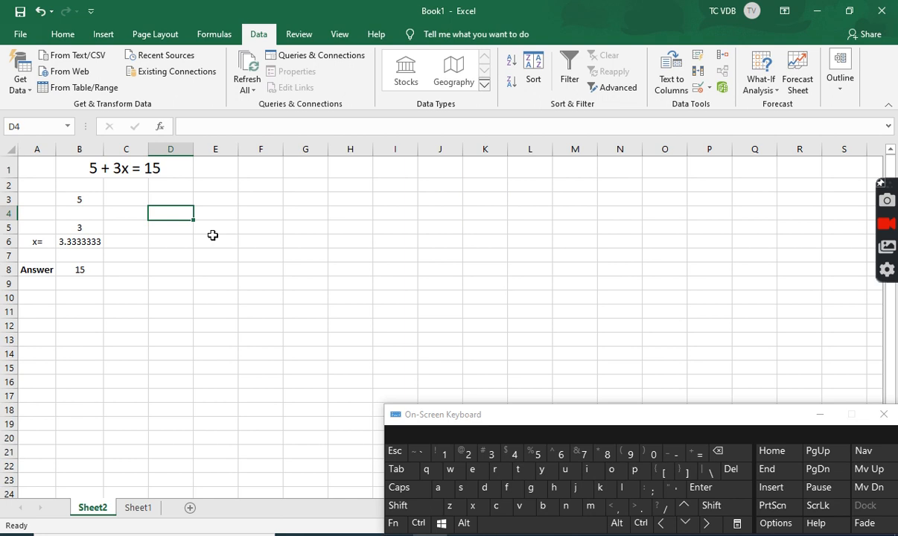
pyautogui.write('=')
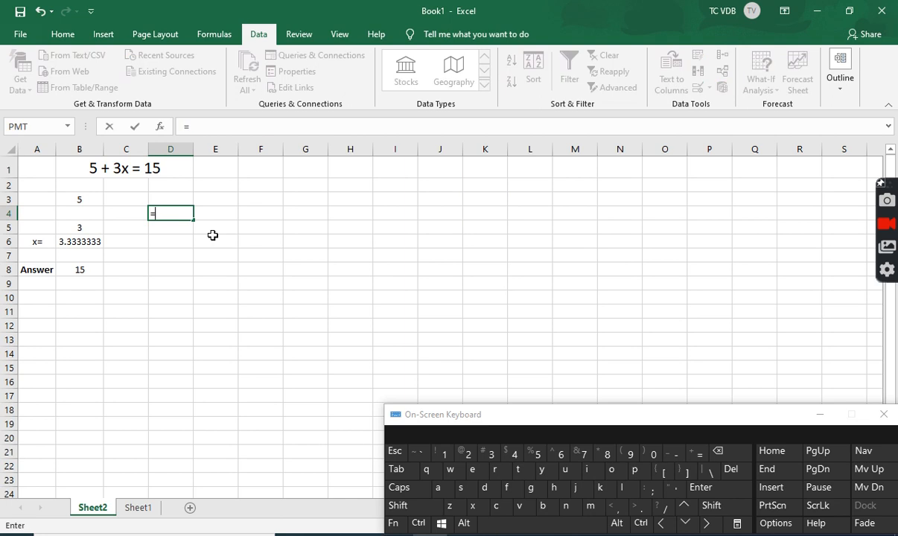
pyautogui.write('5+3*')
pyautogui.click(93, 242)
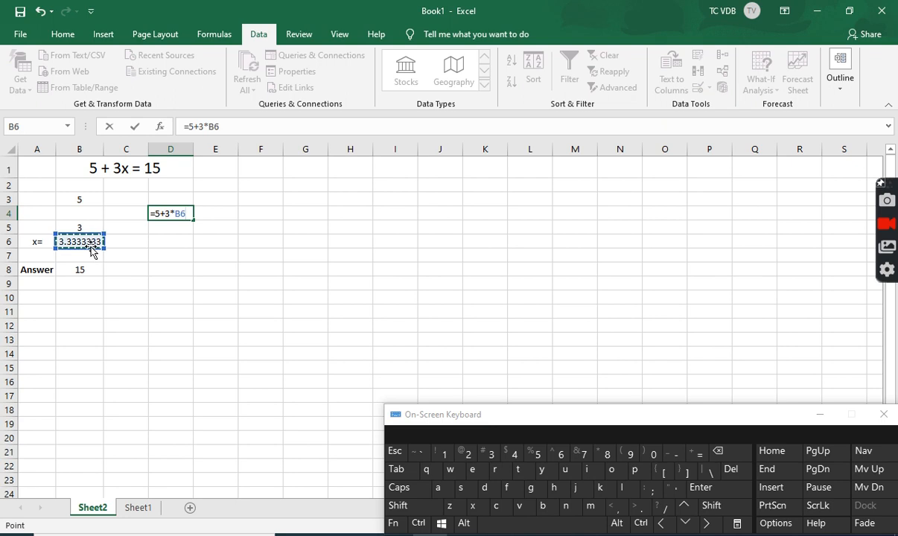
pyautogui.press('Return')
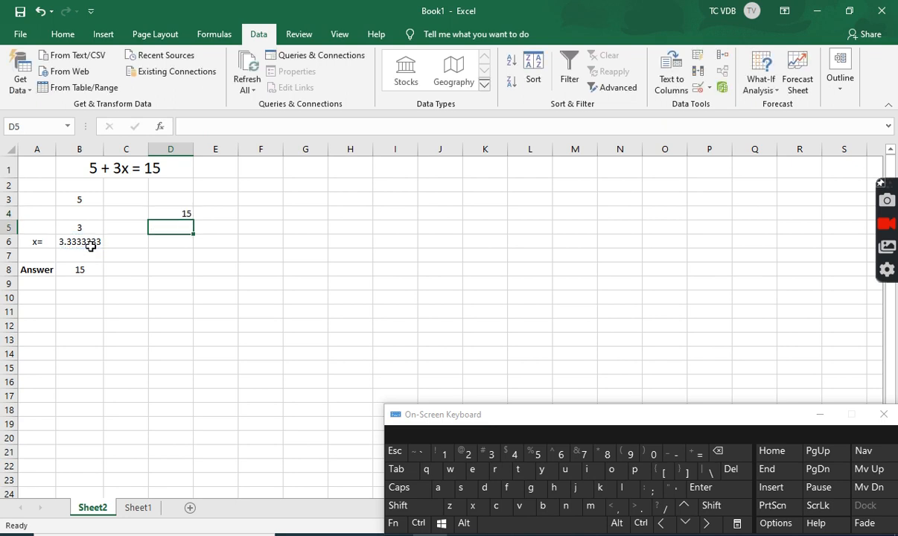
pyautogui.click(179, 214)
pyautogui.press('Delete')
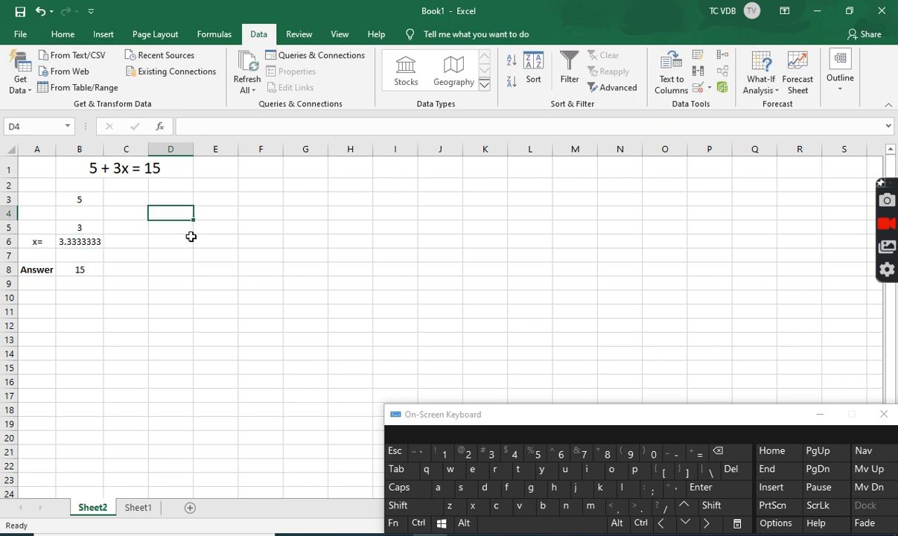